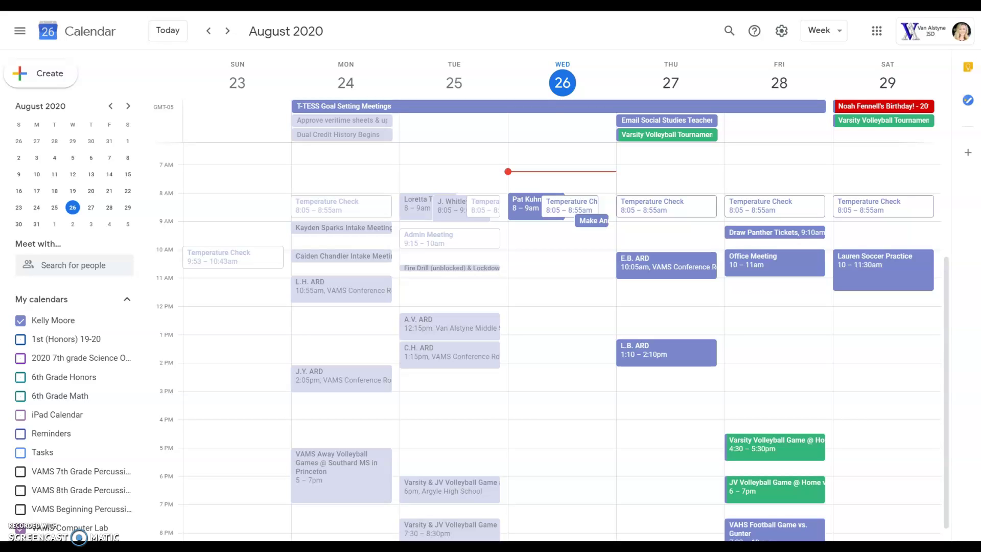
pyautogui.scroll(-2, 101, 444)
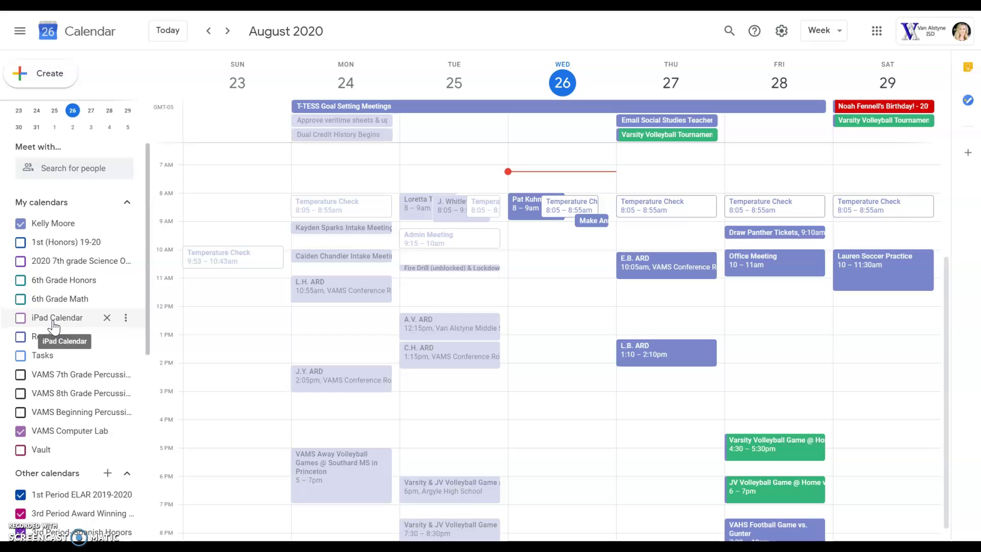
pyautogui.click(21, 224)
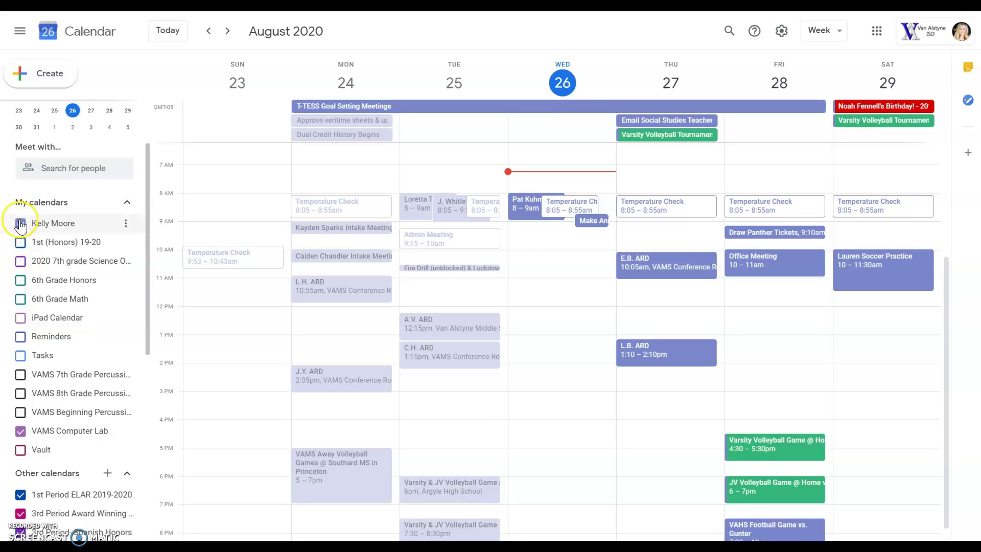
pyautogui.click(21, 223)
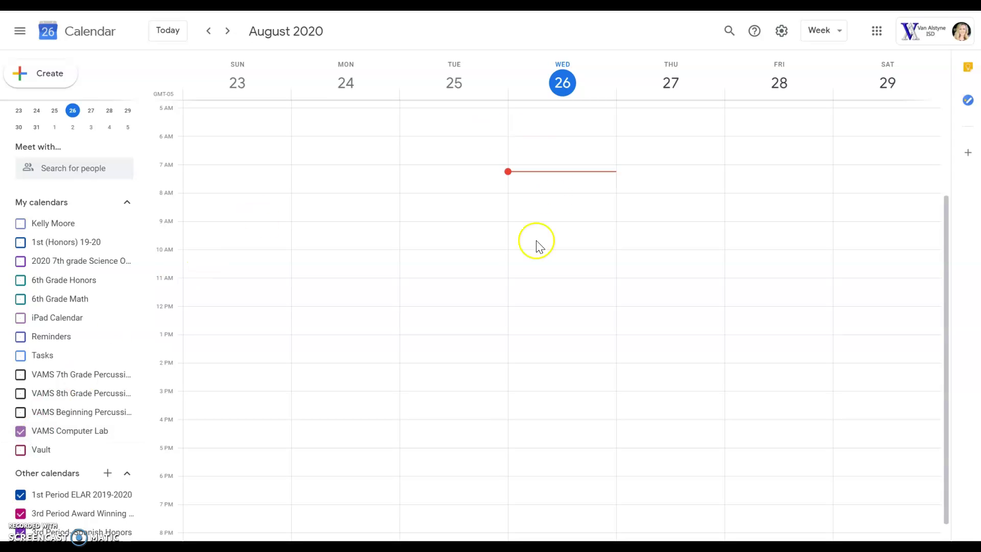
pyautogui.click(702, 92)
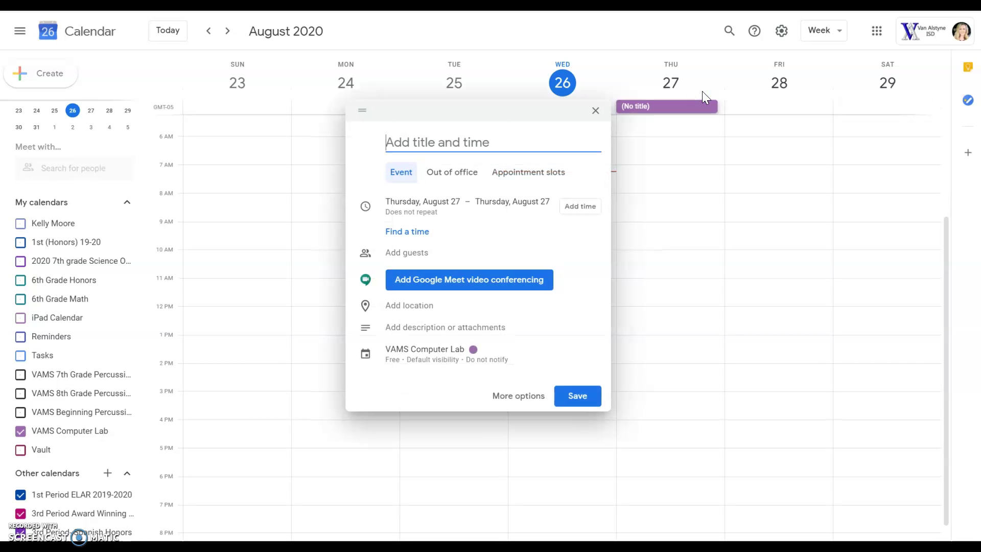
pyautogui.write('Keri Leinart')
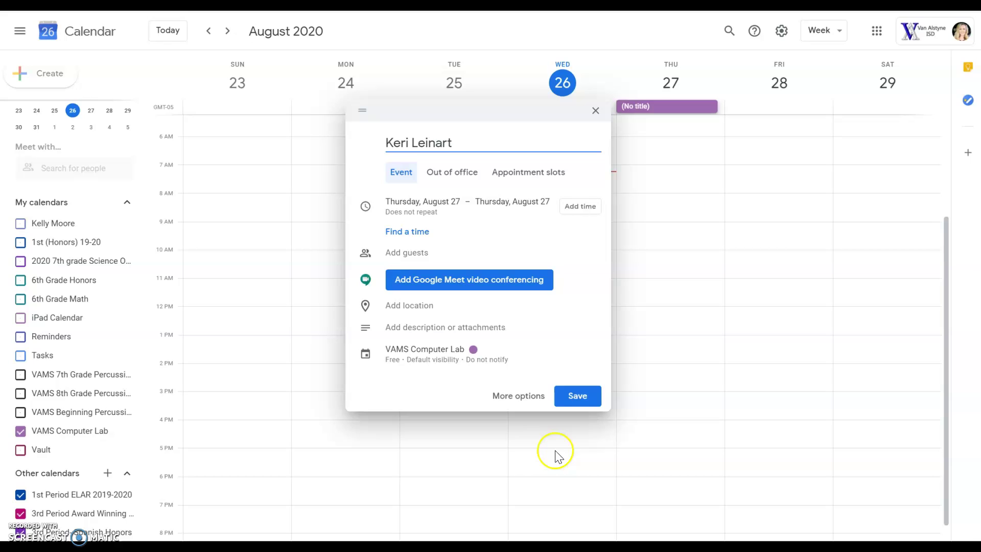
pyautogui.click(576, 398)
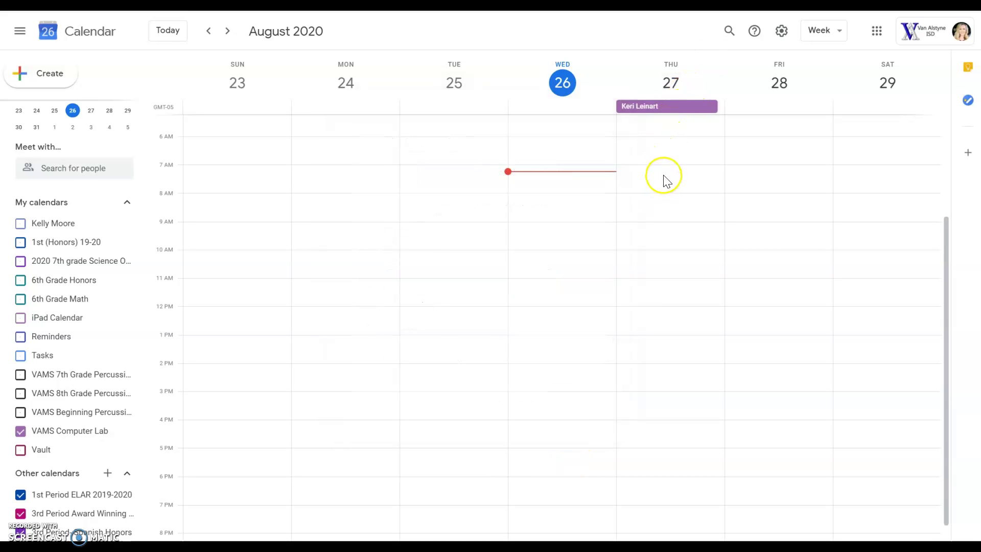
pyautogui.click(656, 204)
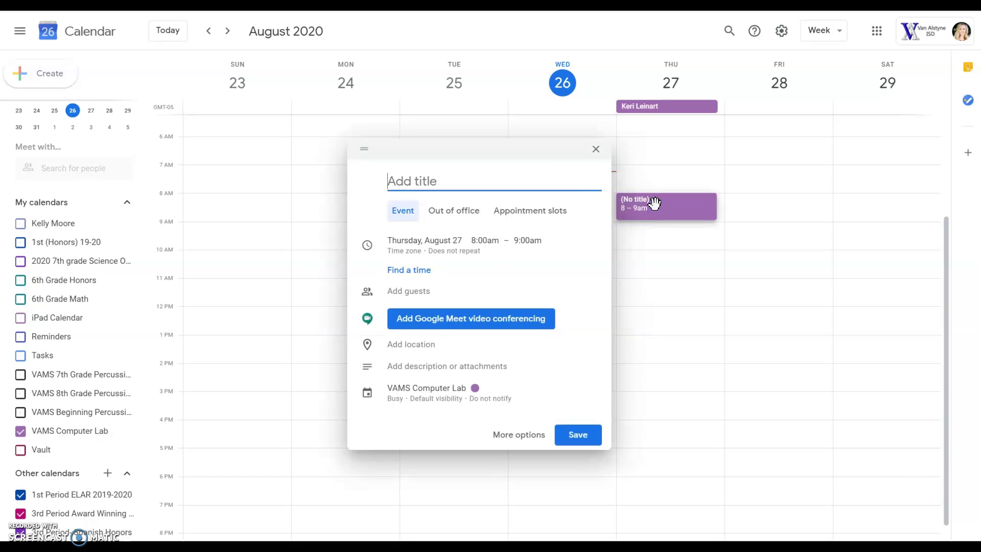
pyautogui.write('Keri Leinart')
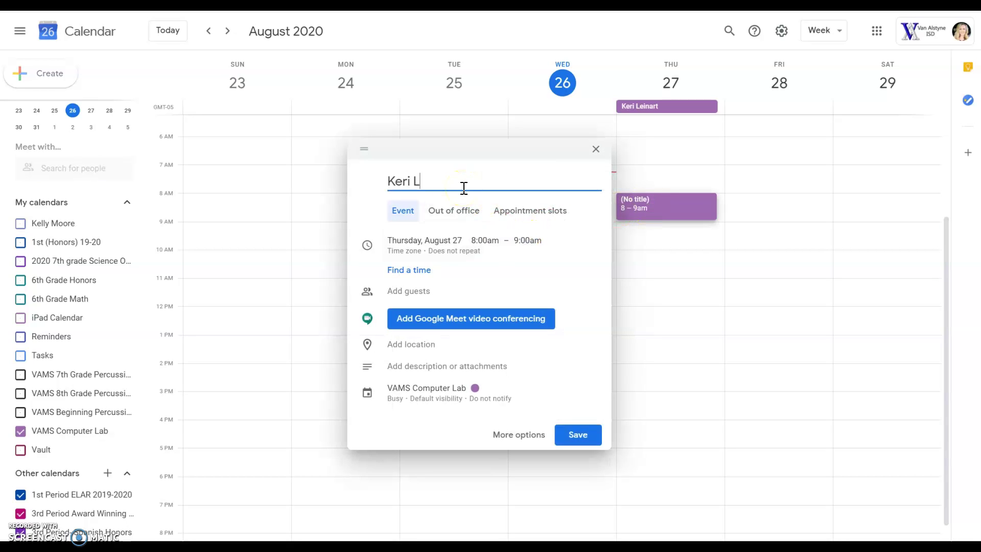
pyautogui.click(528, 240)
pyautogui.scroll(-2, 539, 329)
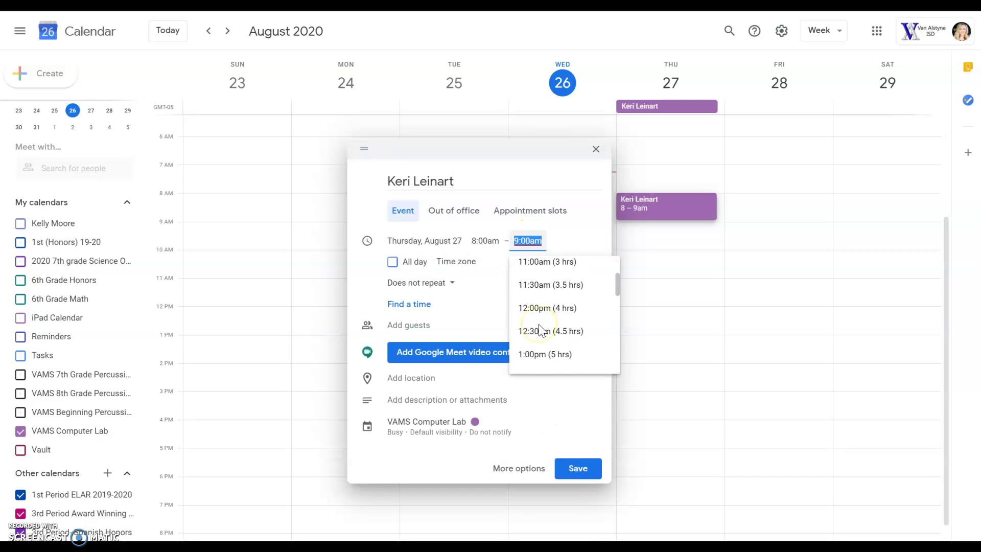
pyautogui.scroll(-2, 539, 330)
pyautogui.click(539, 340)
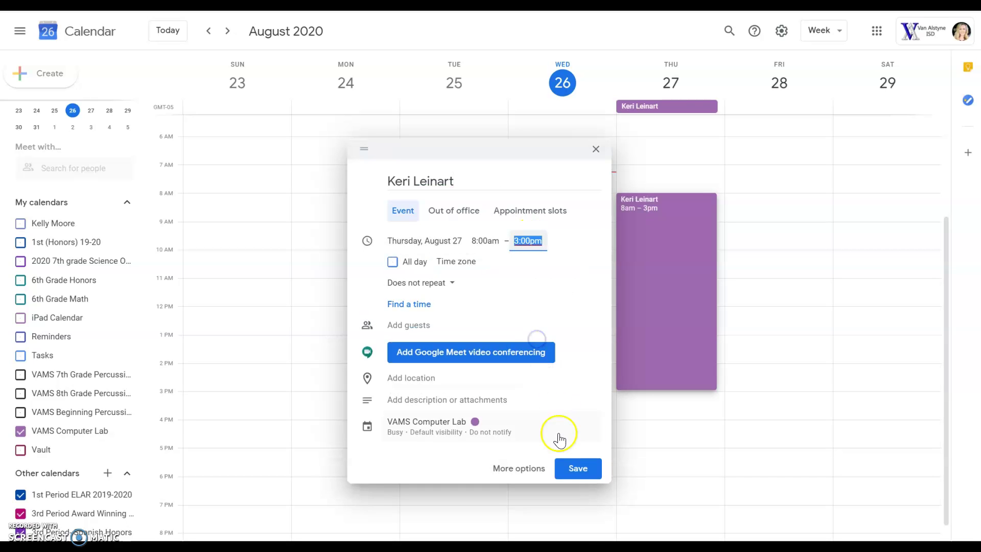
pyautogui.click(580, 474)
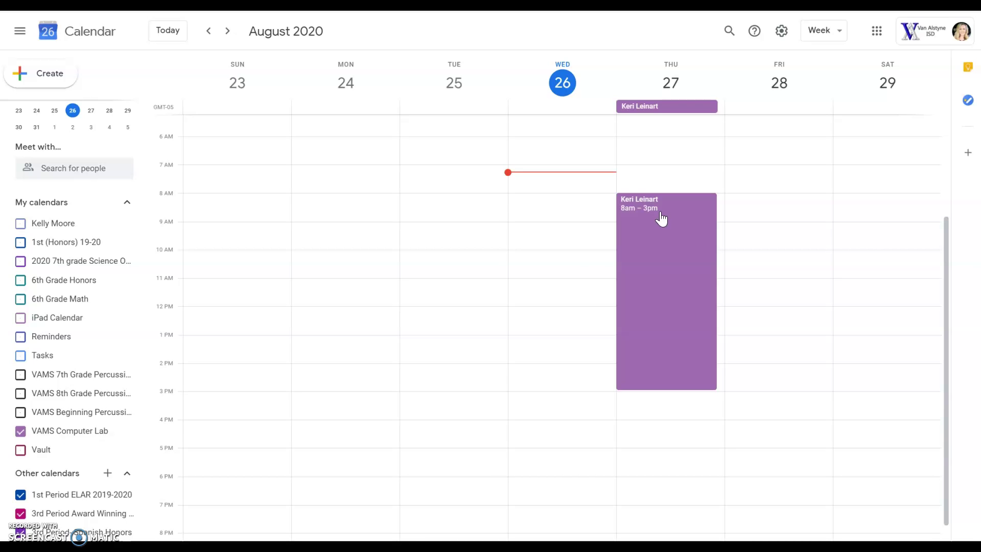
pyautogui.click(20, 431)
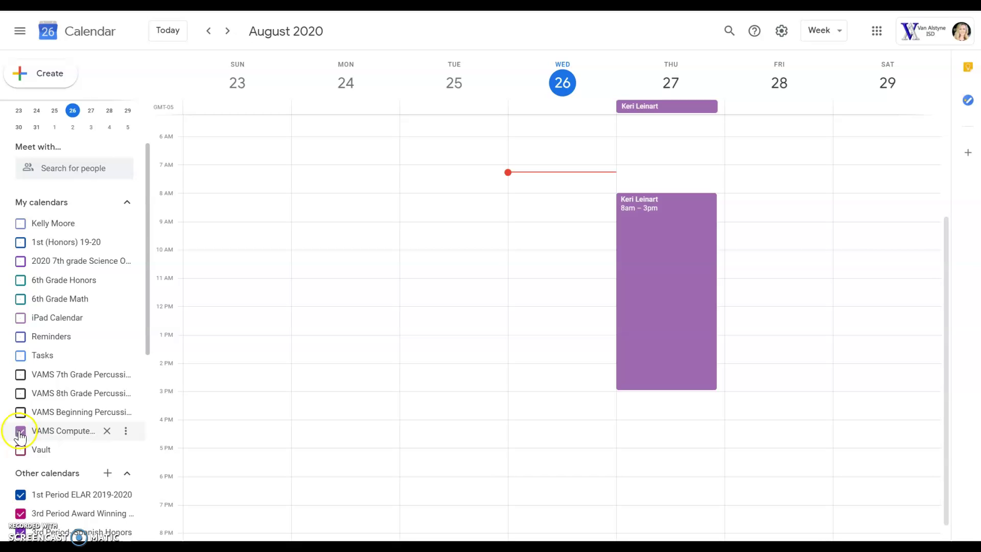
pyautogui.click(20, 431)
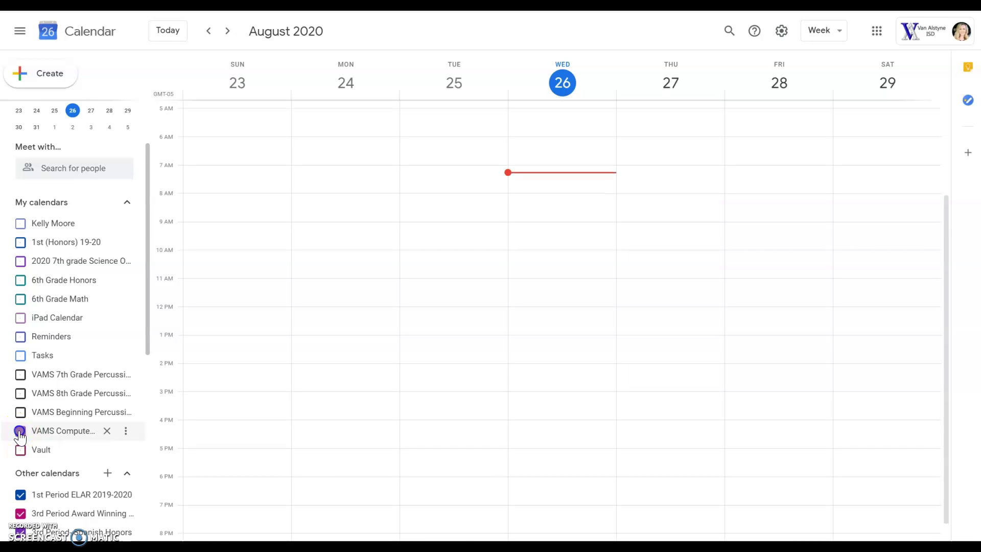
pyautogui.click(21, 318)
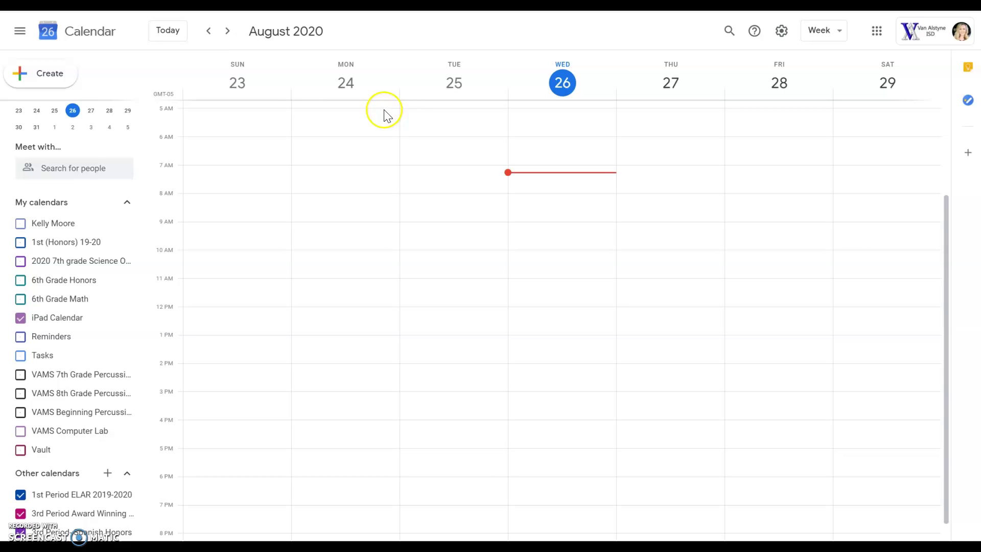
pyautogui.click(228, 31)
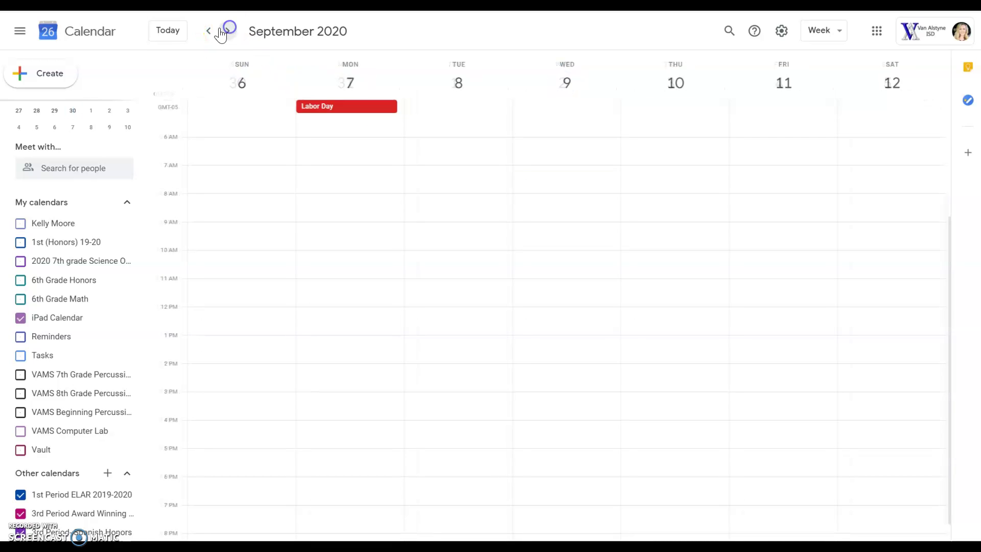
pyautogui.click(208, 30)
pyautogui.click(209, 31)
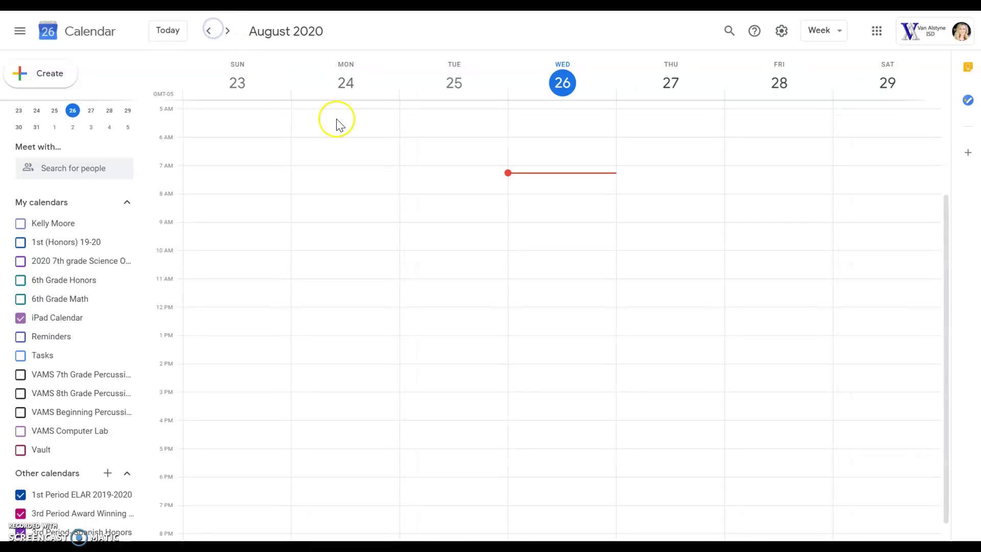
pyautogui.click(648, 90)
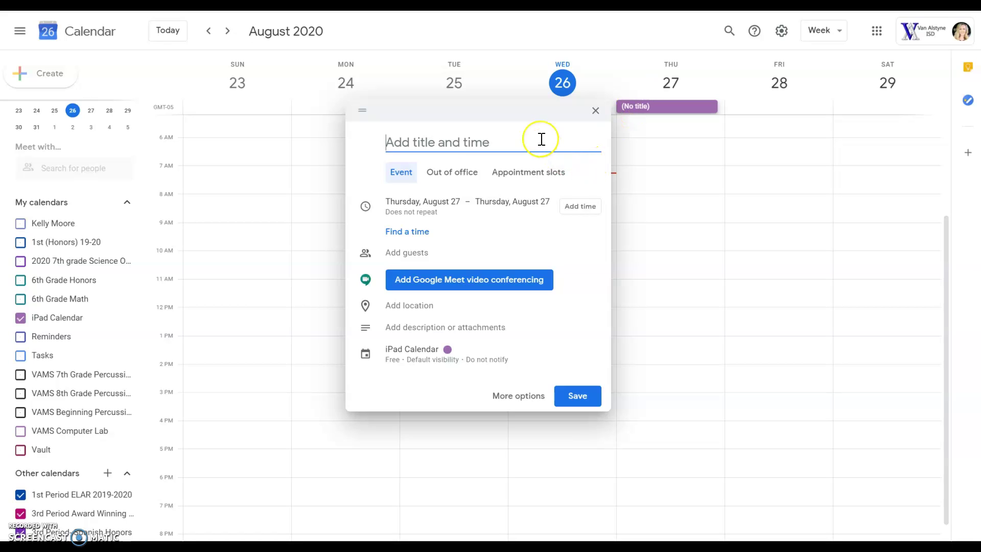
pyautogui.click(595, 111)
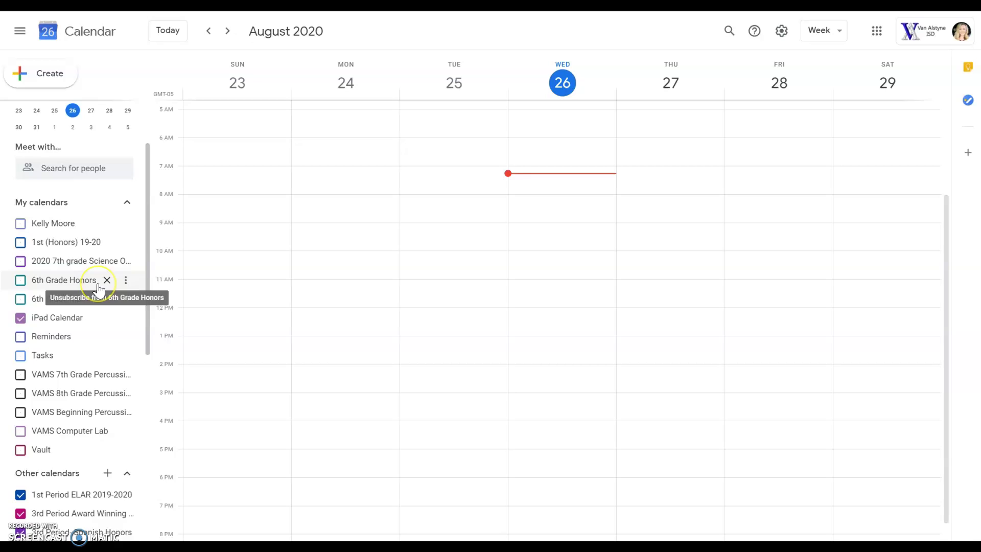
pyautogui.scroll(2, 98, 283)
pyautogui.click(21, 405)
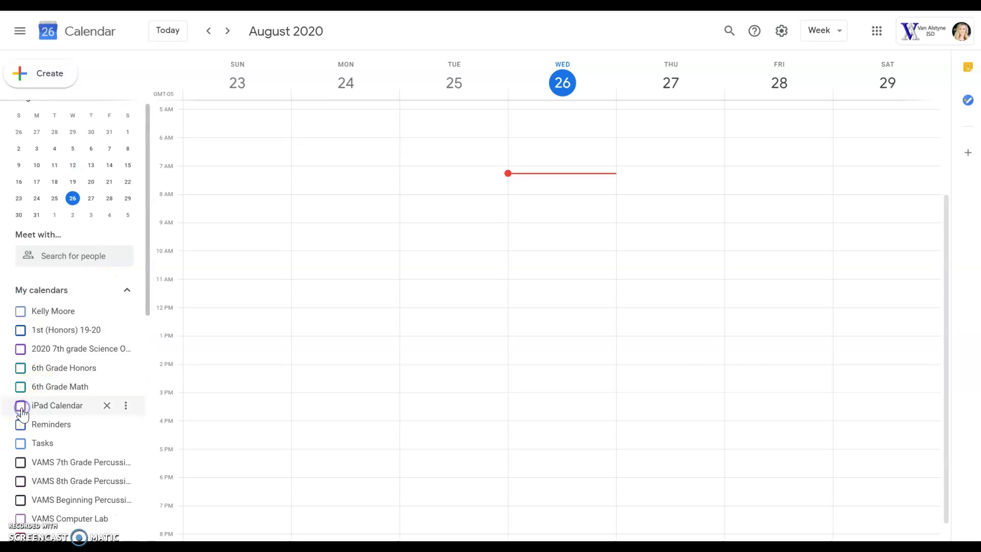
pyautogui.scroll(-1, 22, 414)
pyautogui.click(21, 444)
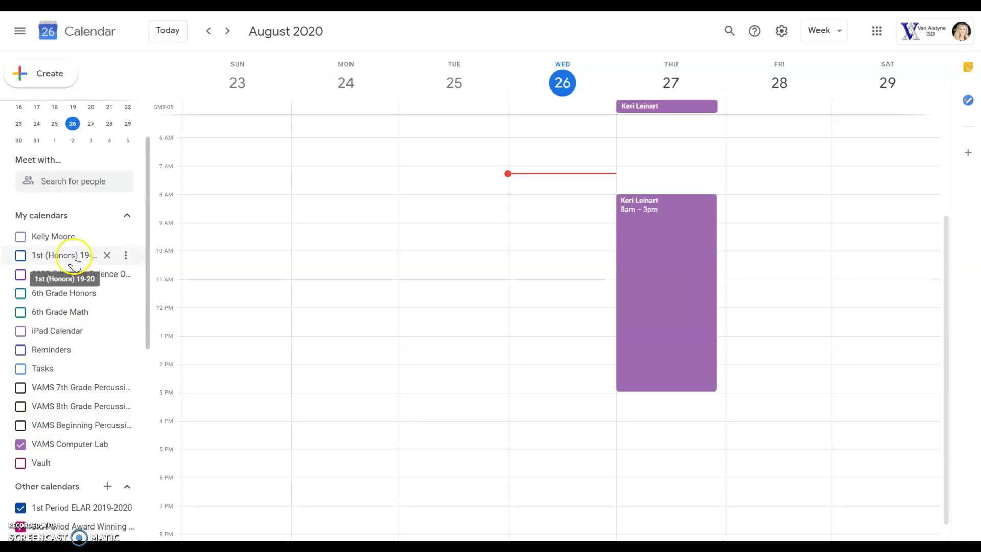
pyautogui.scroll(2, 74, 262)
pyautogui.scroll(-3, 74, 259)
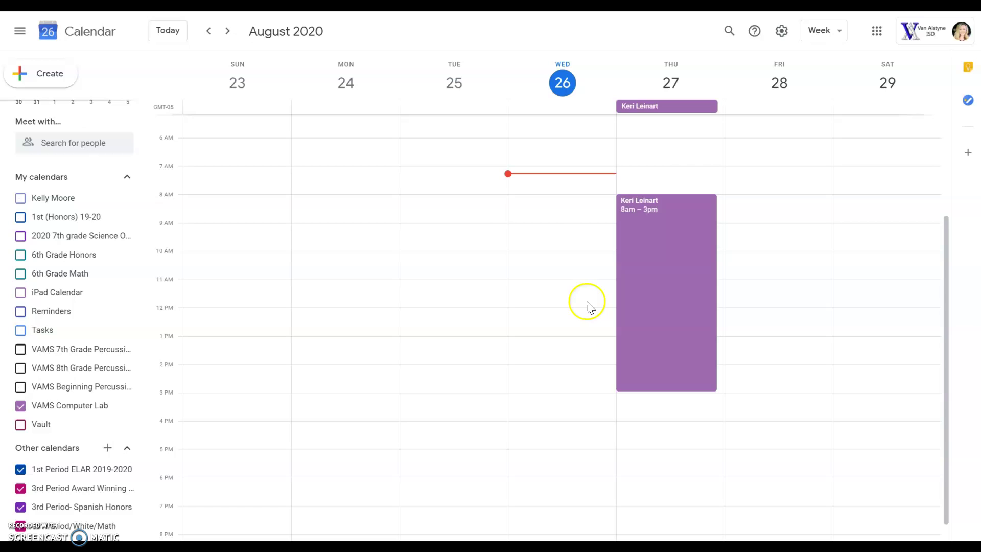
pyautogui.click(20, 405)
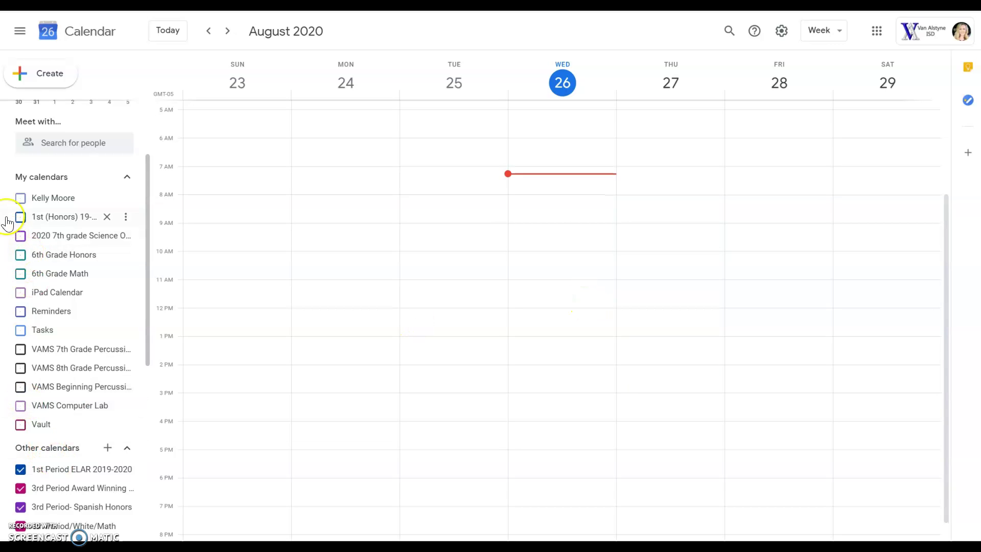
pyautogui.click(21, 198)
pyautogui.click(22, 198)
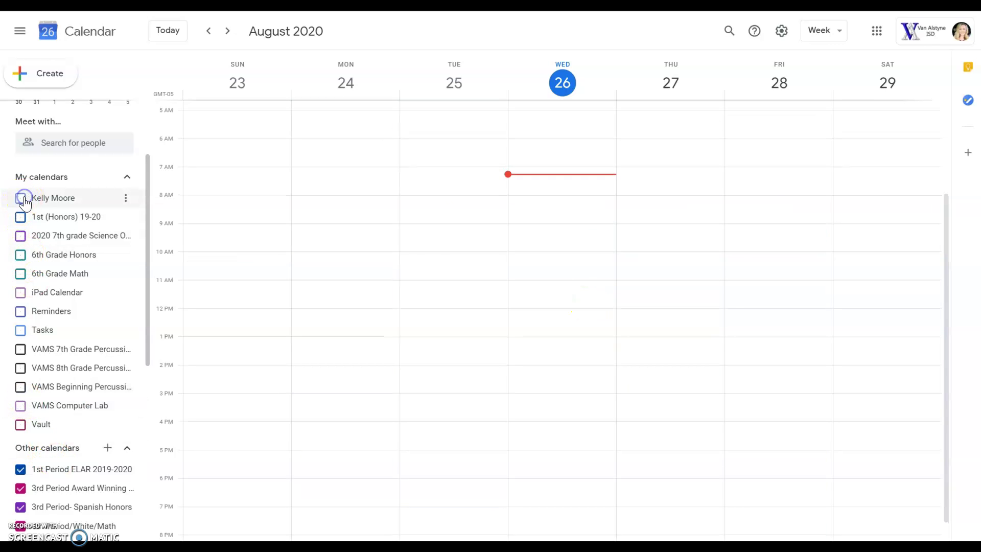
pyautogui.click(21, 199)
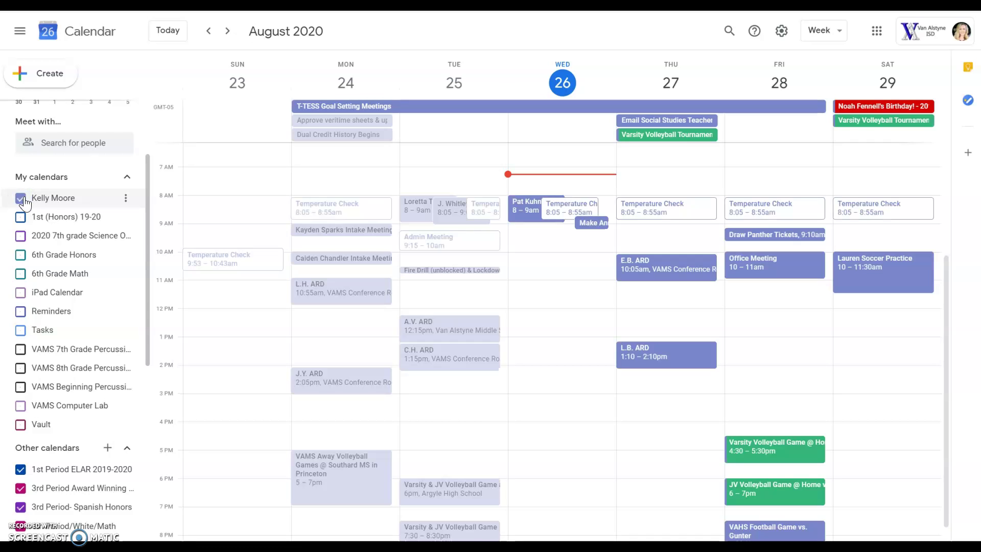